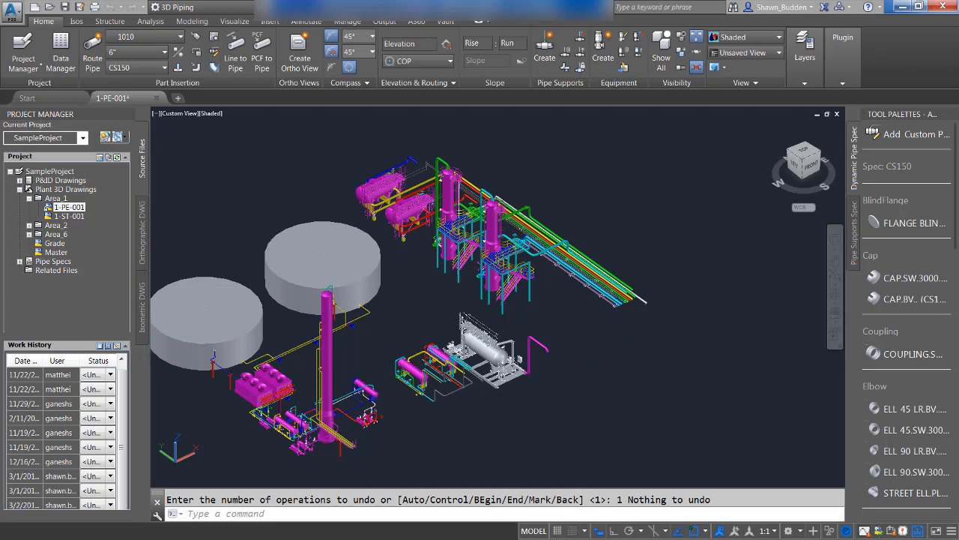
Show the Structure tools and examine the status bar customization options, including Workspace Switching
click(120, 25)
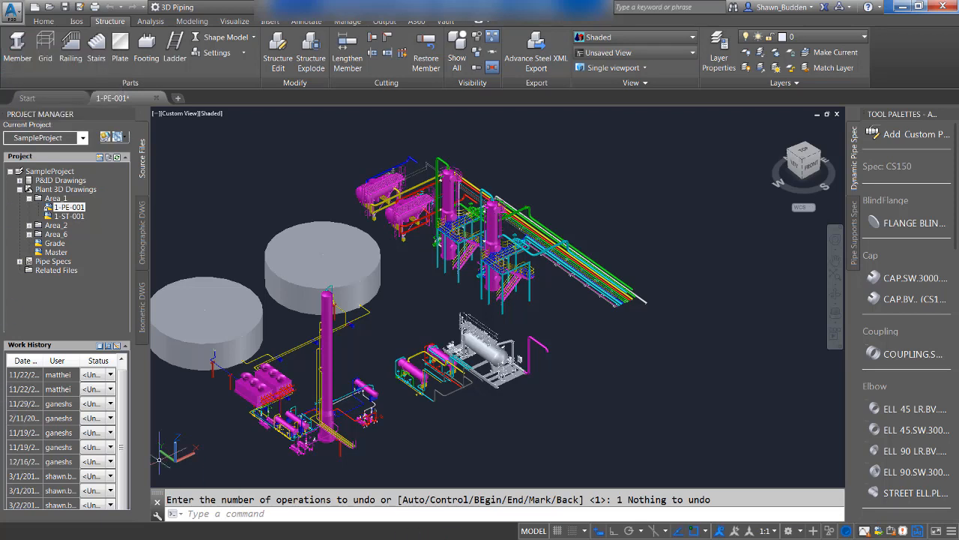
click(929, 298)
click(952, 532)
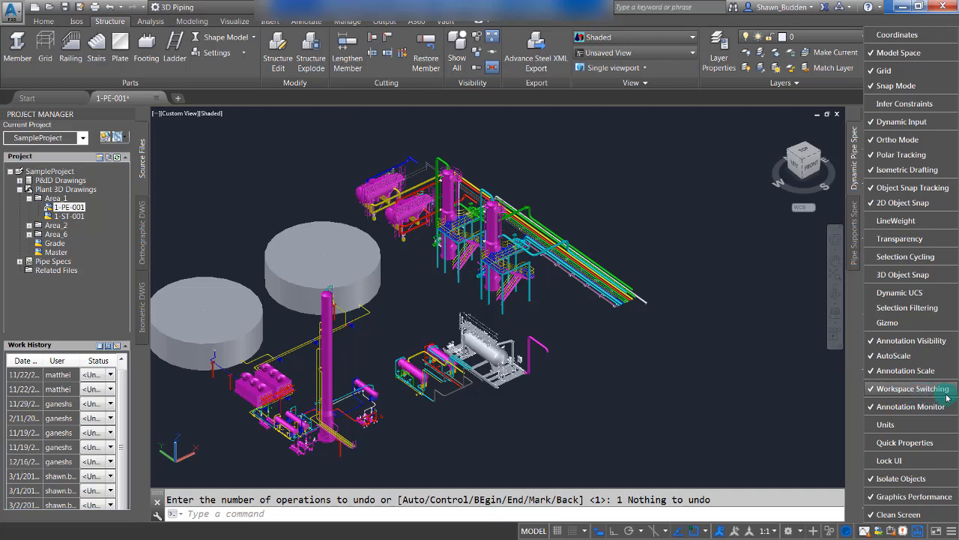
click(713, 400)
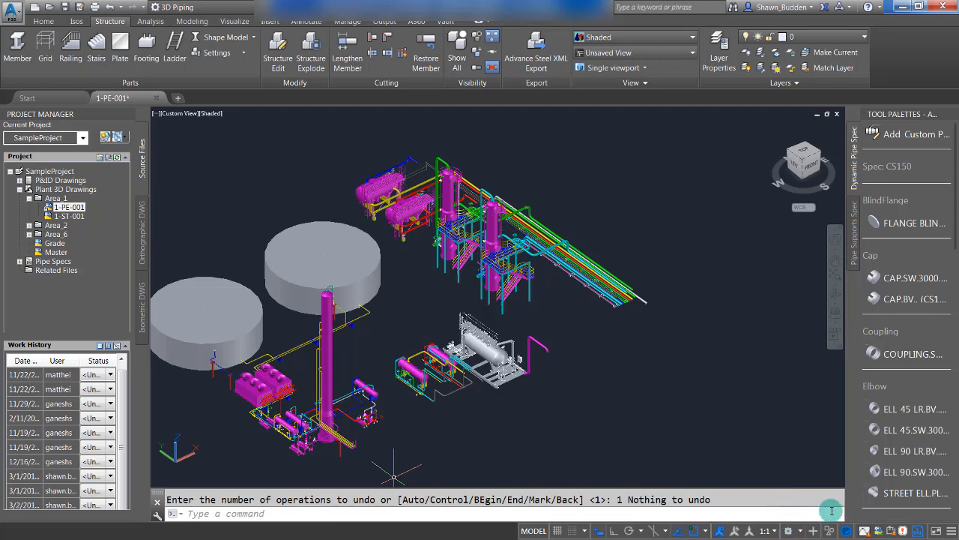
Query the current workspace with the WSCURRENT command without changing its value
click(298, 515)
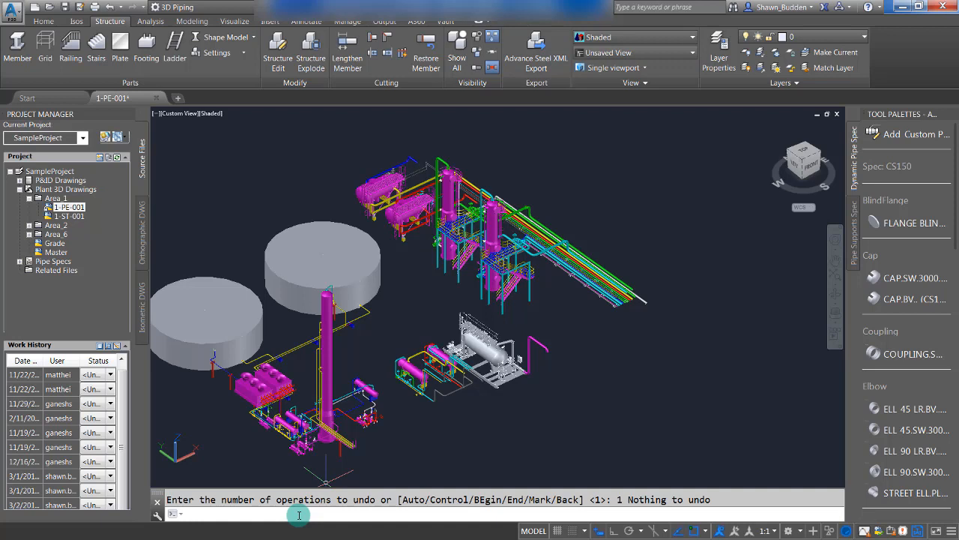
text(wscurren)
text(t)
key(Return)
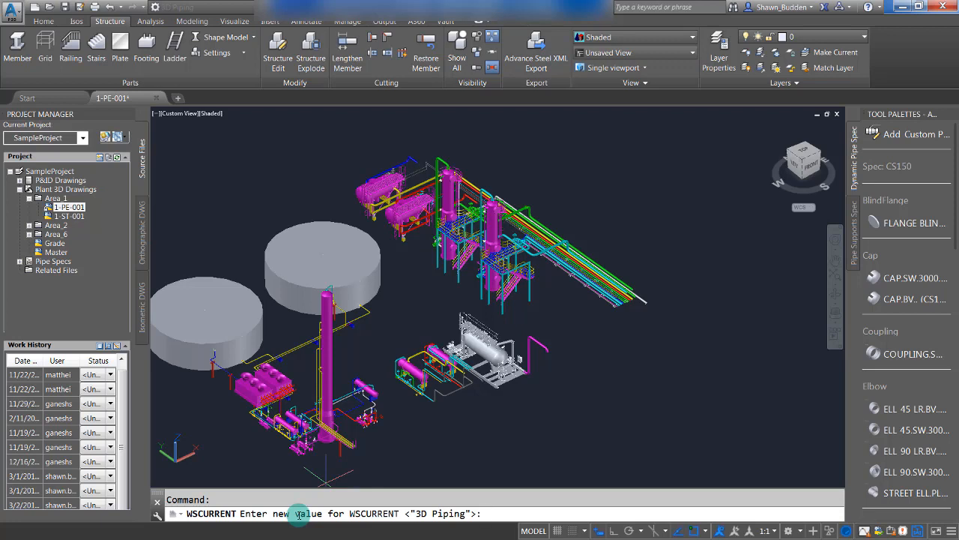
key(Escape)
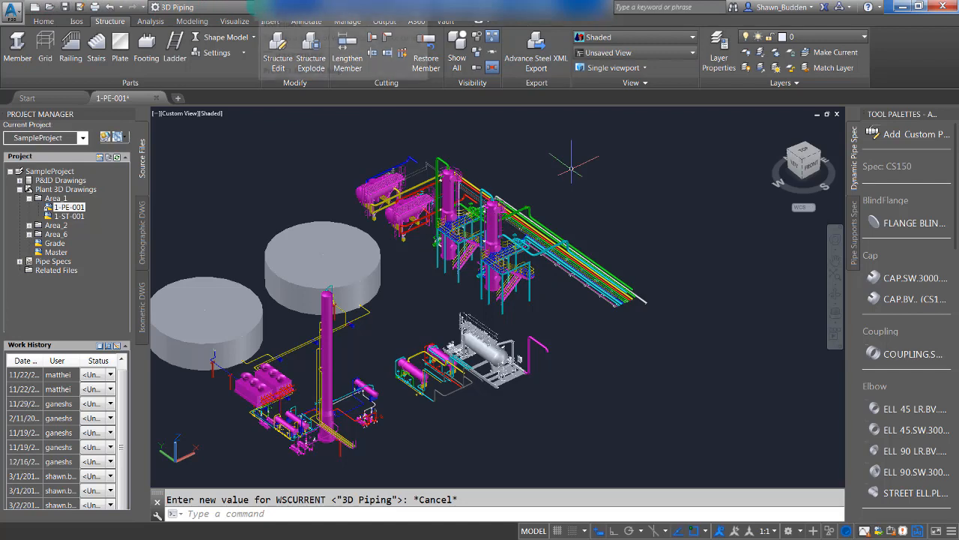
Remove the Workspace selector from the Quick Access Toolbar and add it back
click(264, 6)
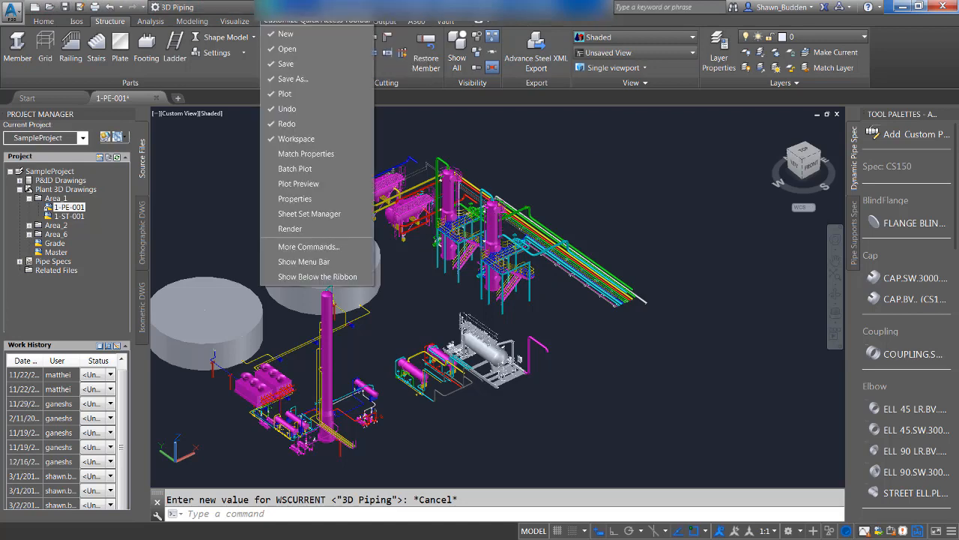
click(345, 142)
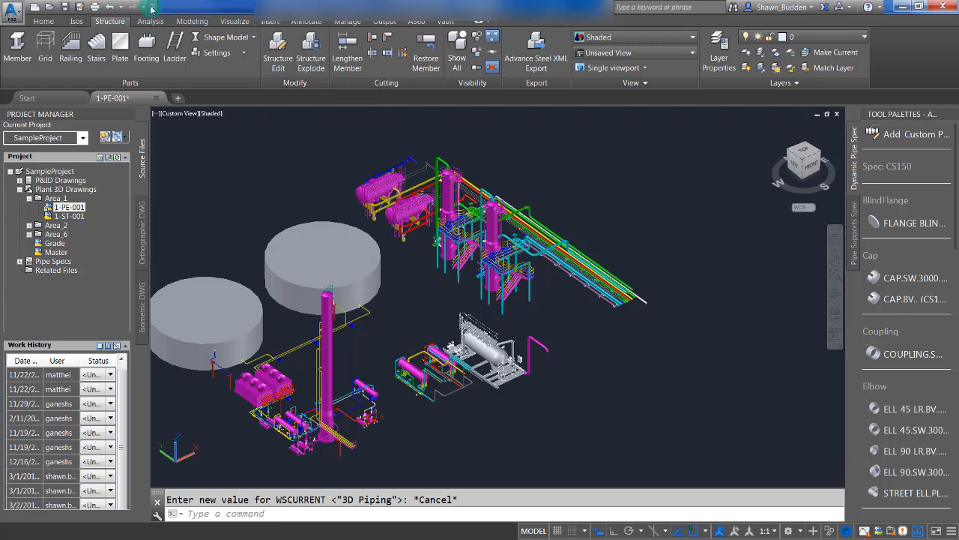
click(152, 9)
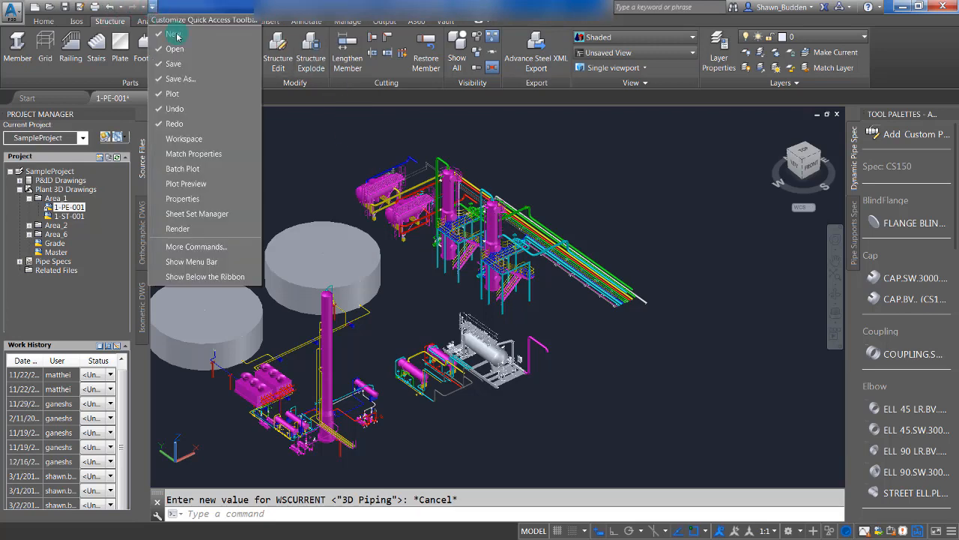
click(193, 140)
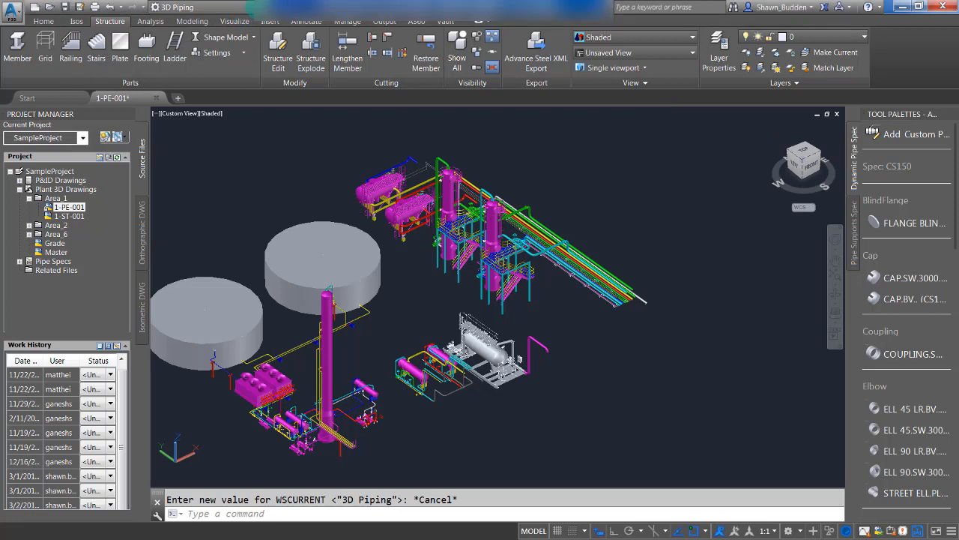
Switch to the P&ID PIP workspace and move the floating tool palettes away from the middle of the model
click(176, 7)
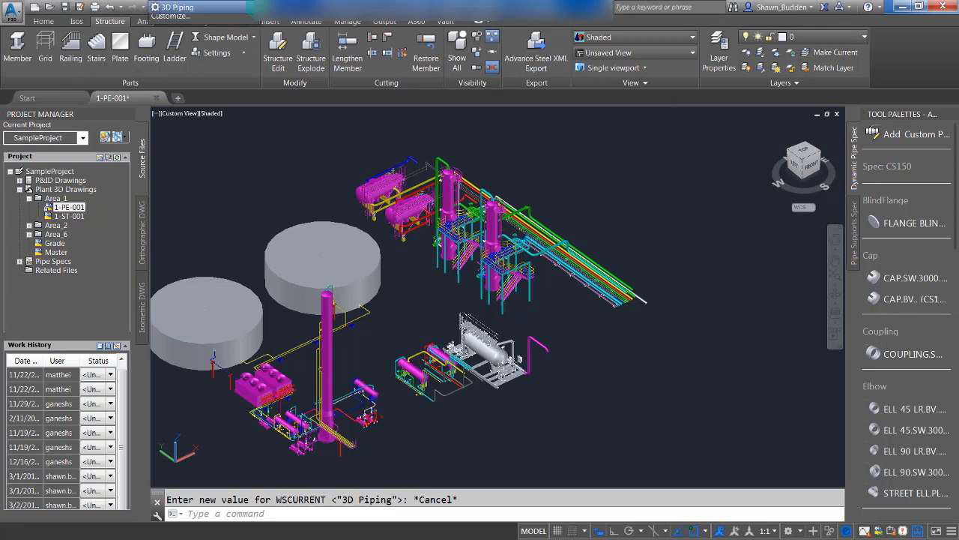
click(179, 35)
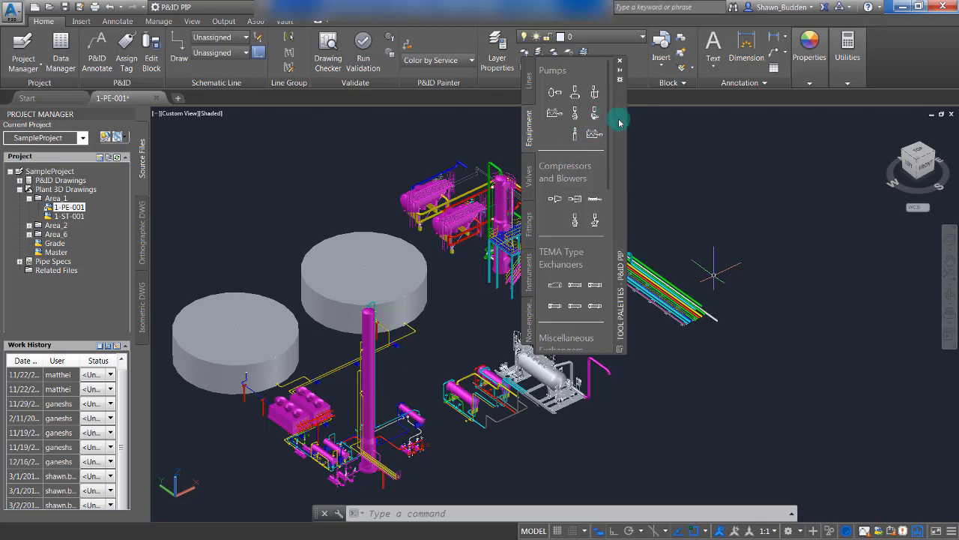
drag(619, 118, 794, 255)
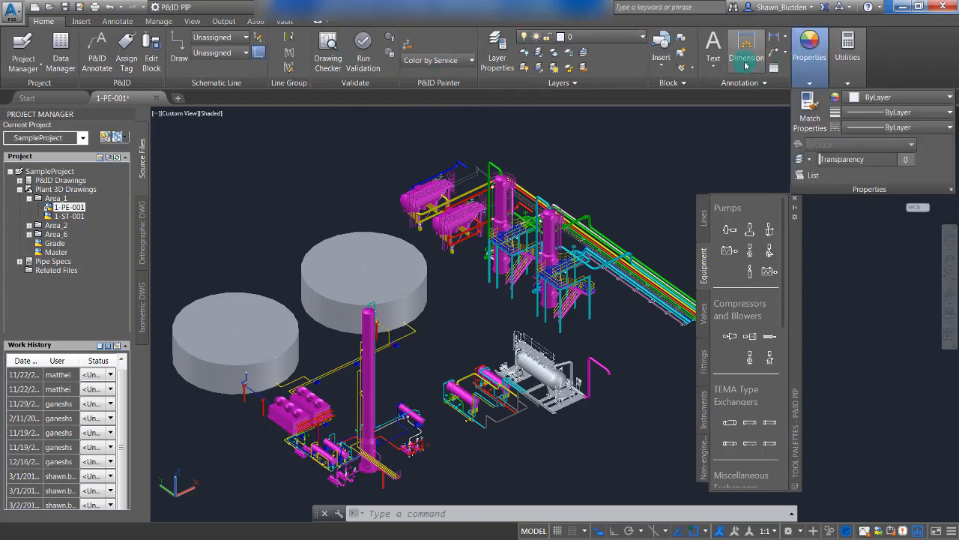
right_click(889, 52)
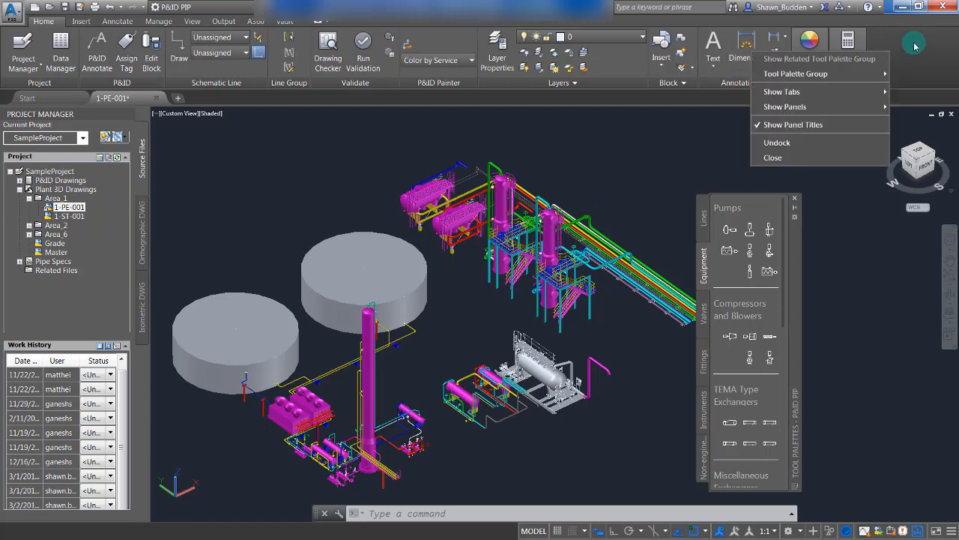
mouse_move(804, 109)
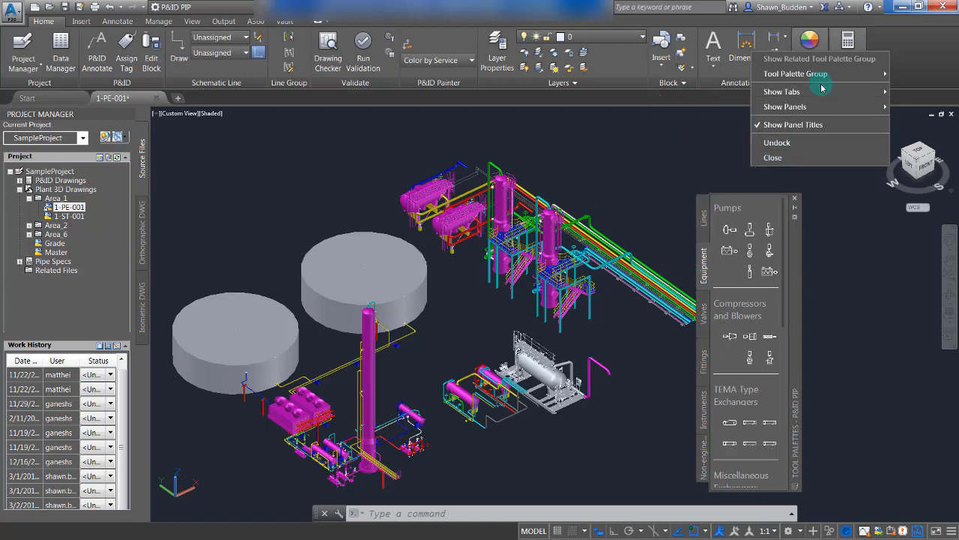
mouse_move(822, 92)
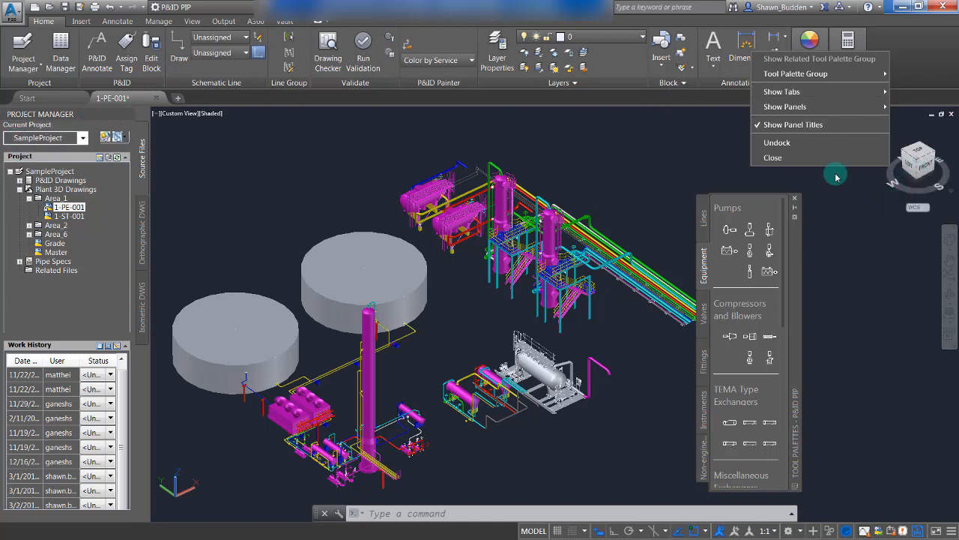
click(657, 165)
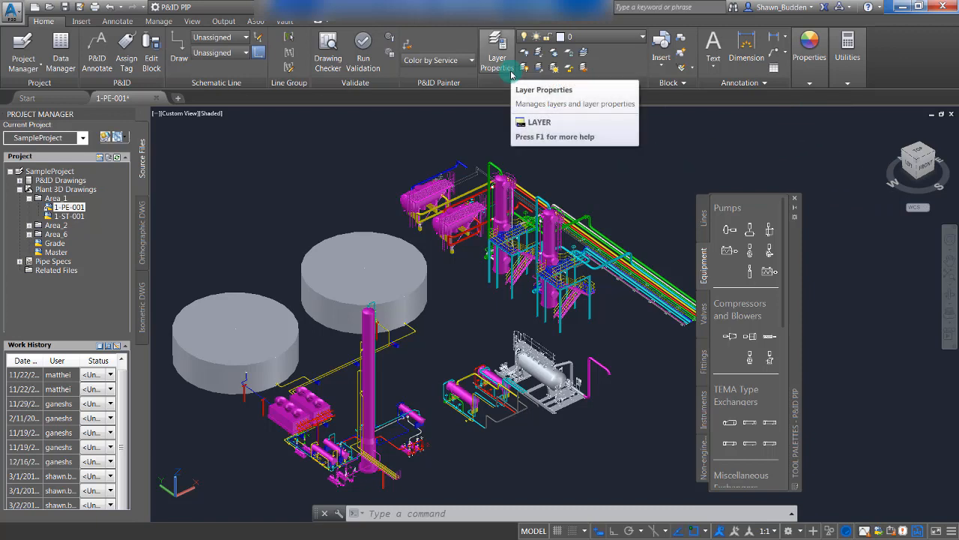
Anchor the P&ID PIP tool palettes to the right side of the drawing area
right_click(793, 275)
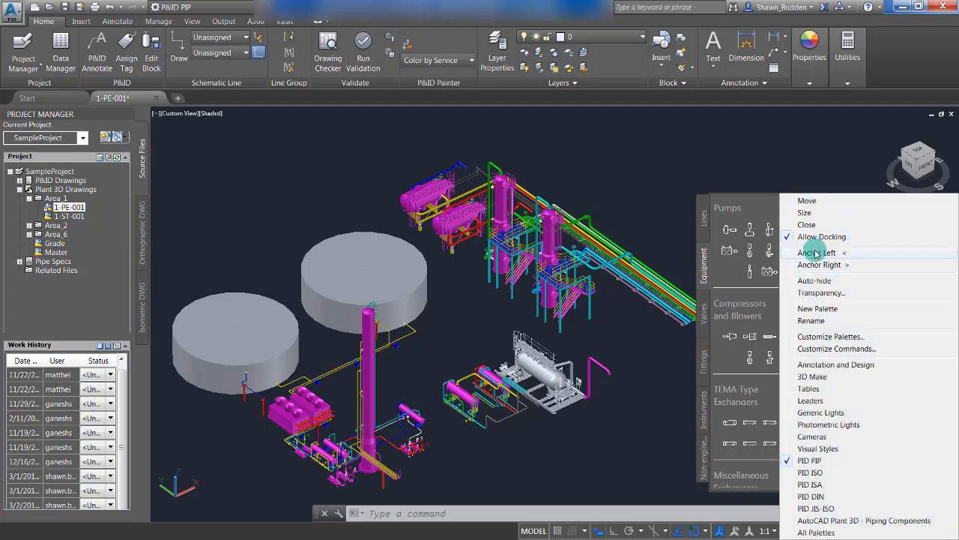
click(819, 265)
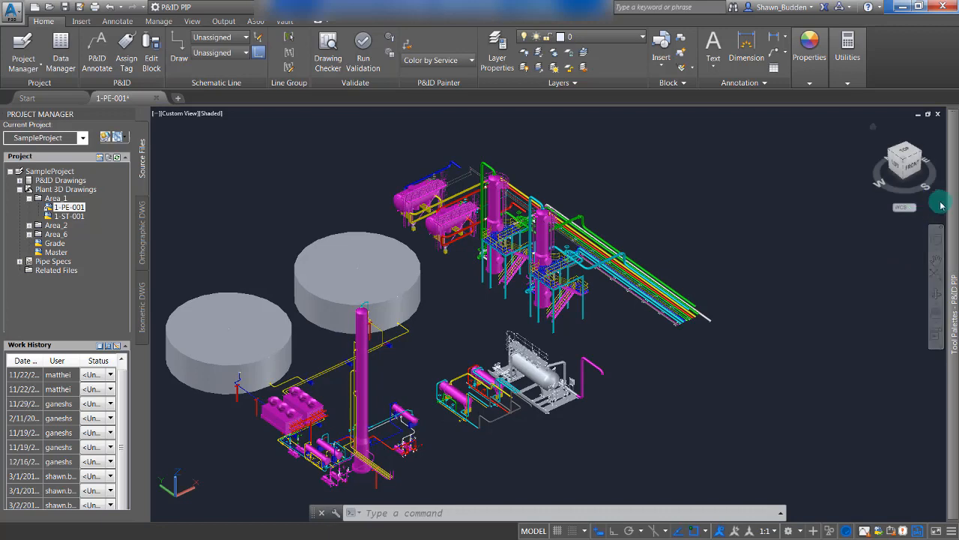
right_click(942, 216)
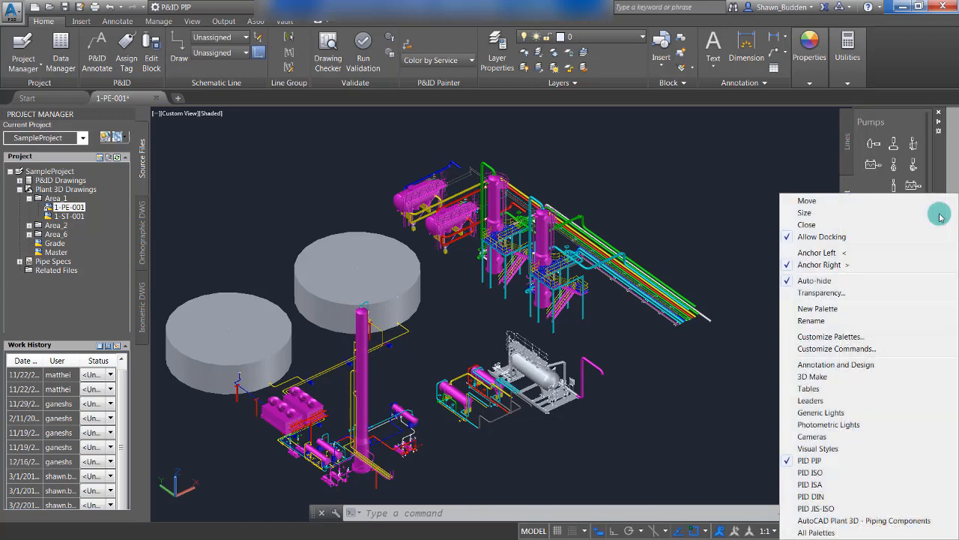
click(696, 190)
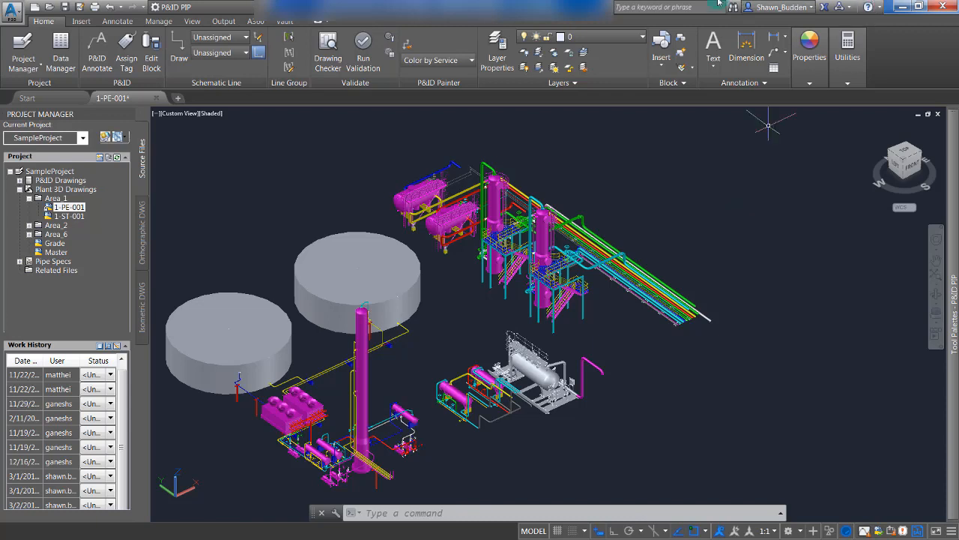
Save the current workspace as "Custom P&ID"
click(180, 7)
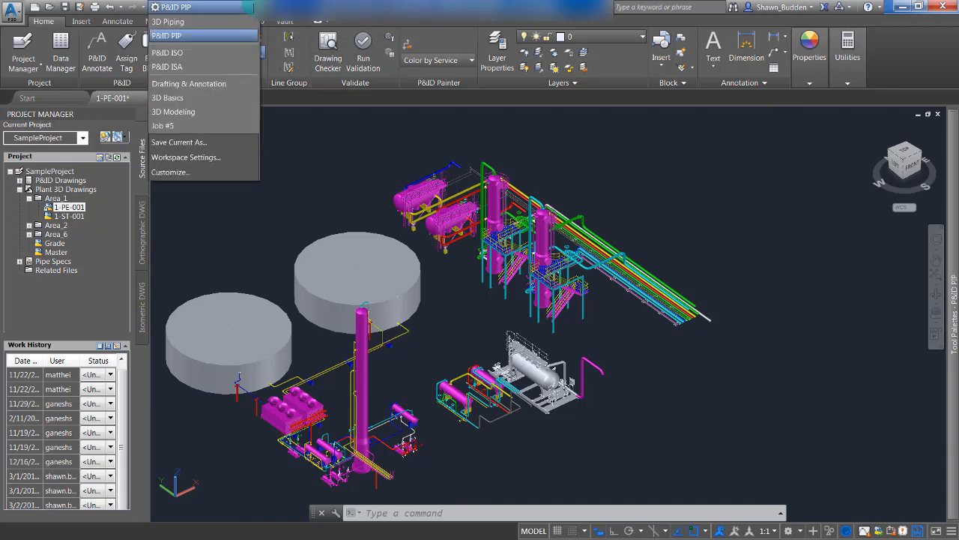
click(180, 146)
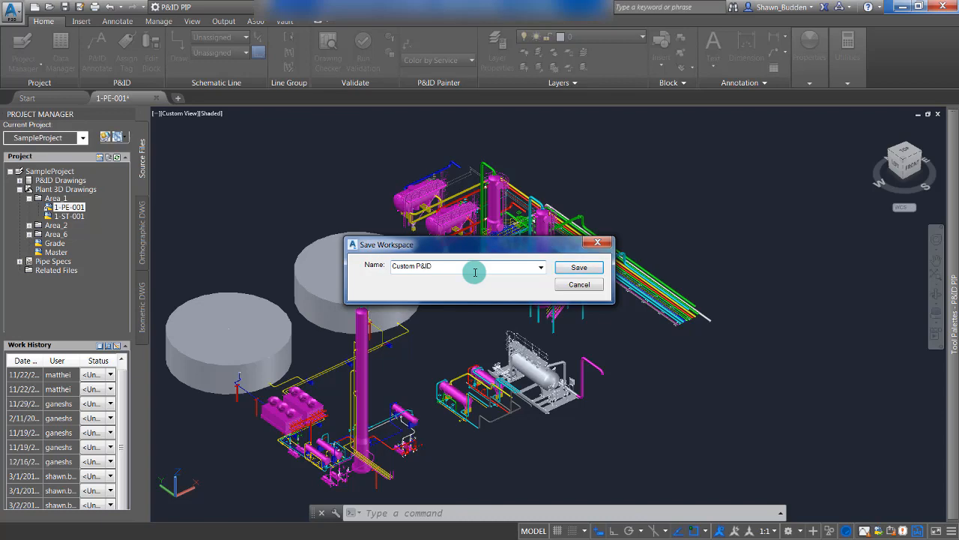
click(588, 270)
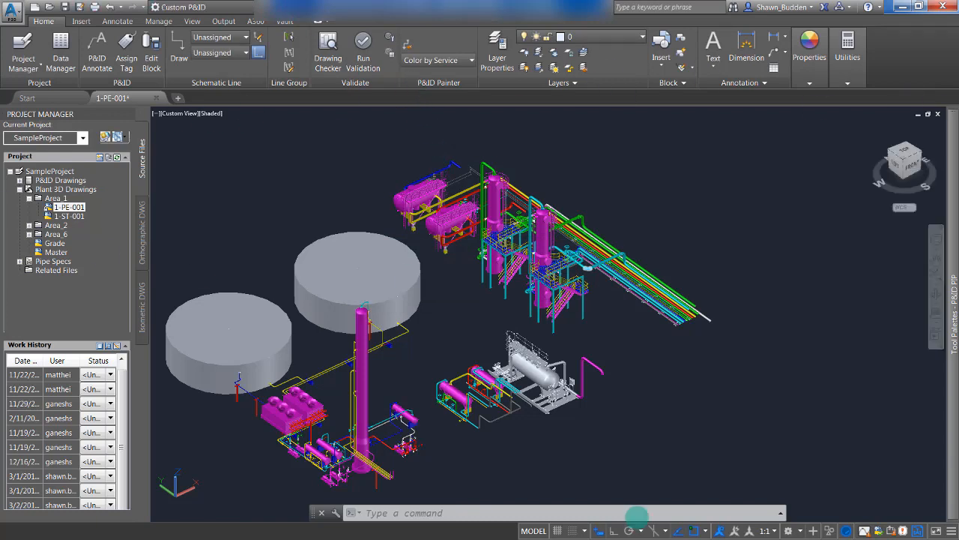
Hide both separators and the Job #5 workspace from the workspace list in the workspace settings
click(241, 11)
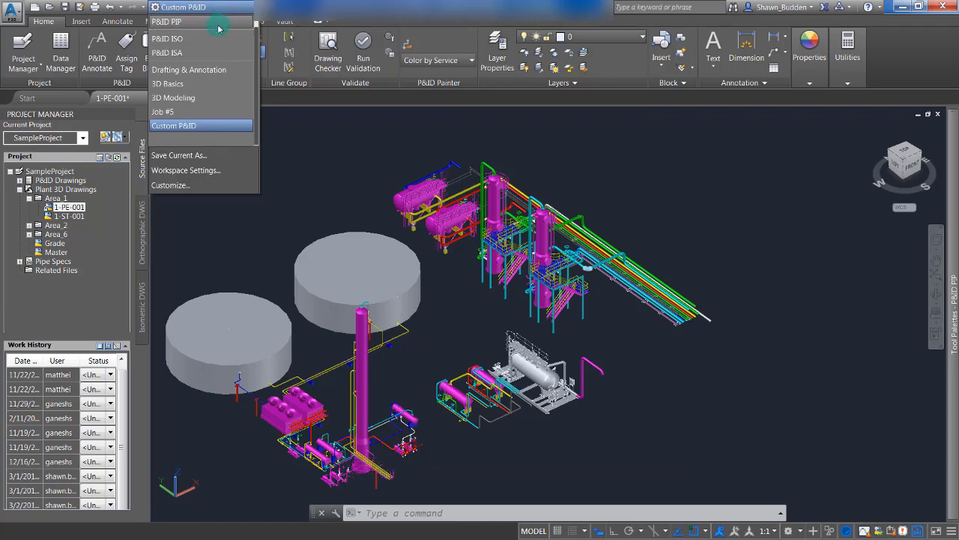
click(175, 172)
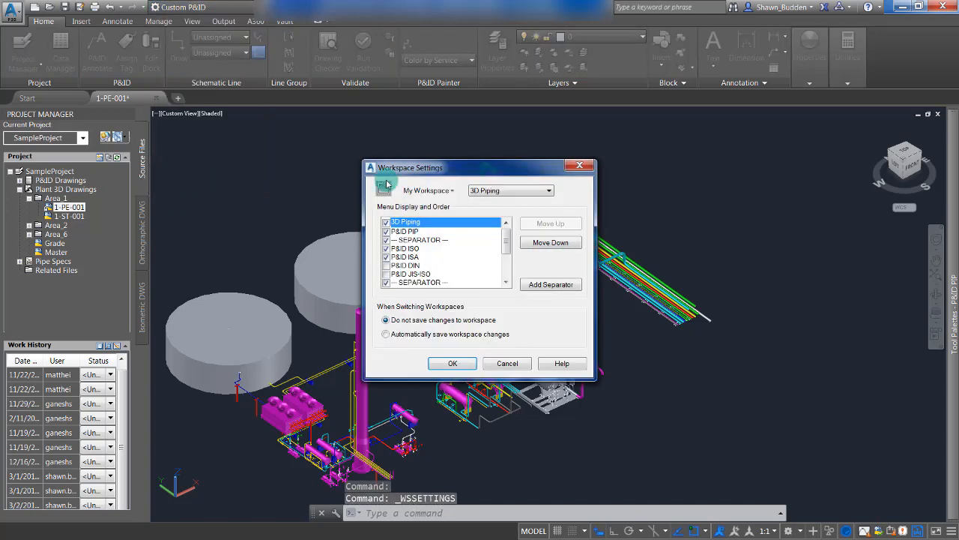
click(389, 239)
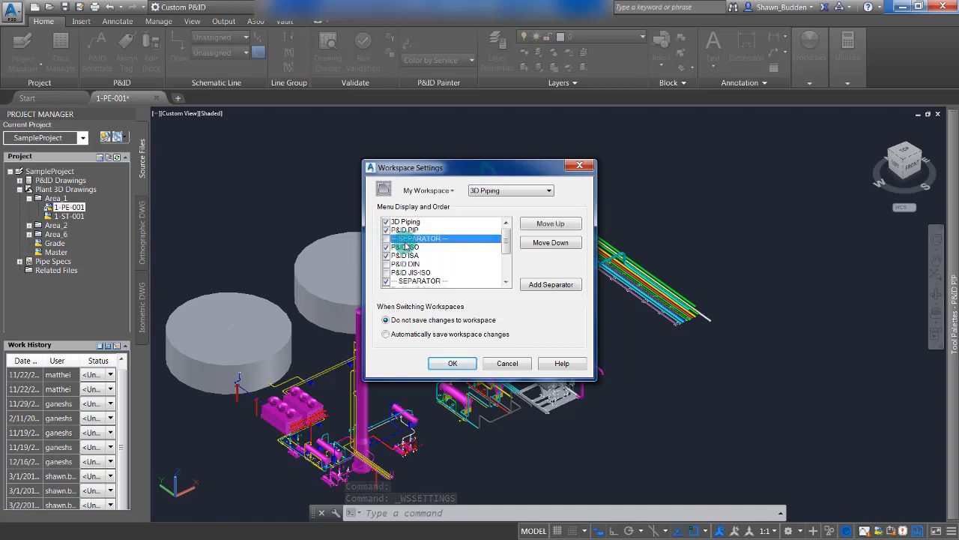
click(386, 280)
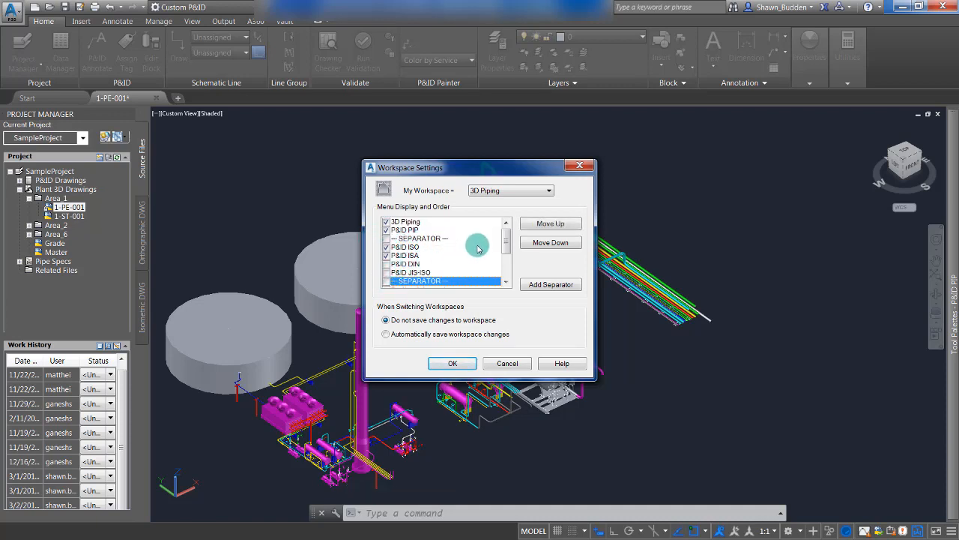
drag(505, 235, 498, 260)
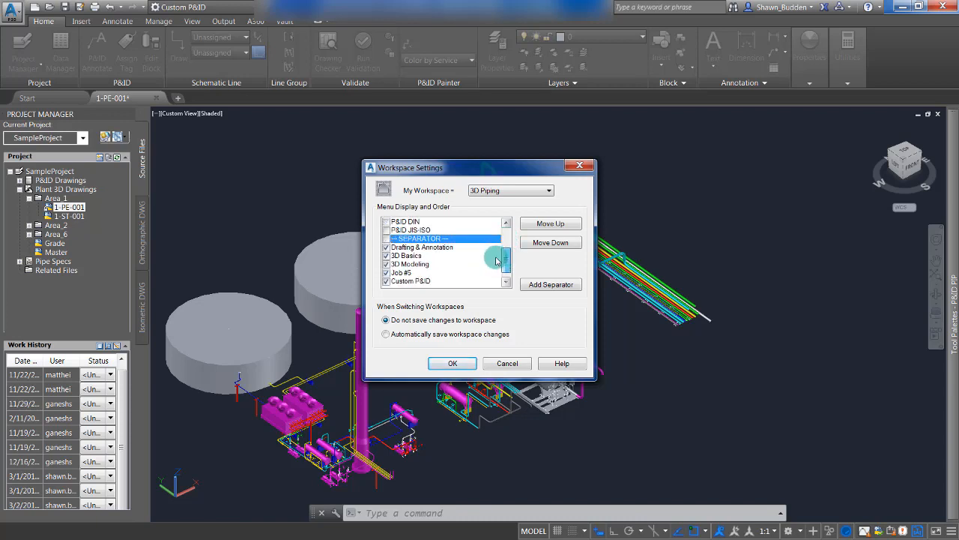
click(389, 272)
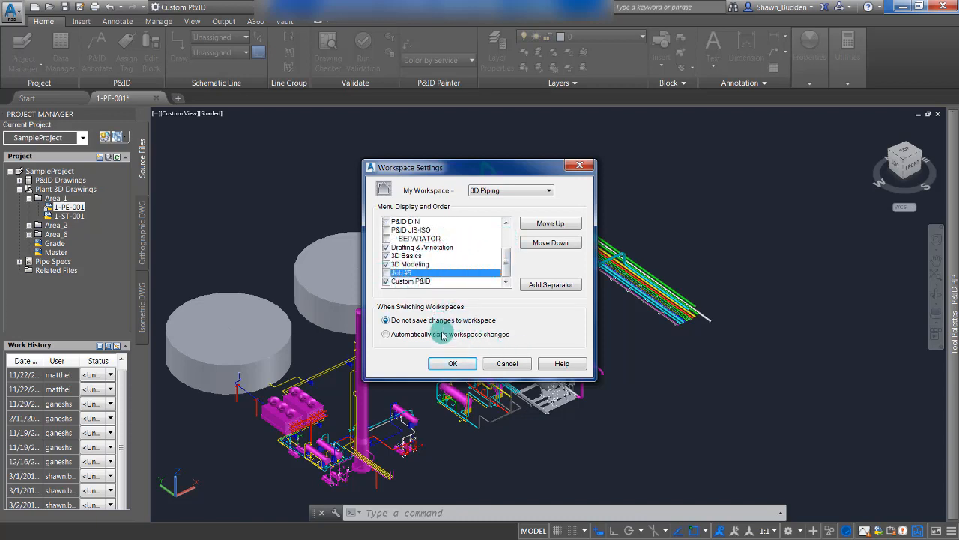
click(458, 364)
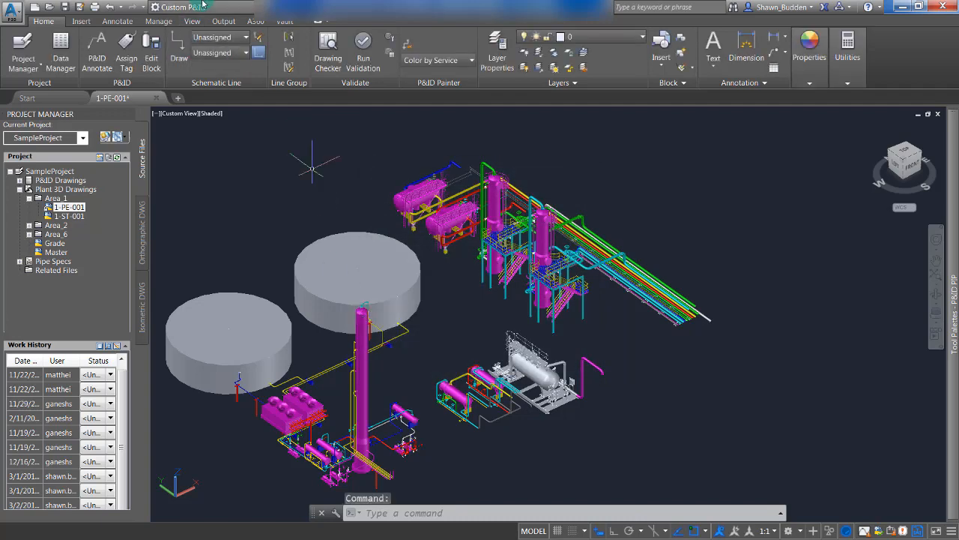
In the workspace settings, move P&ID ISO and P&ID ISA up so both sit directly below P&ID PIP, above the separator
click(180, 7)
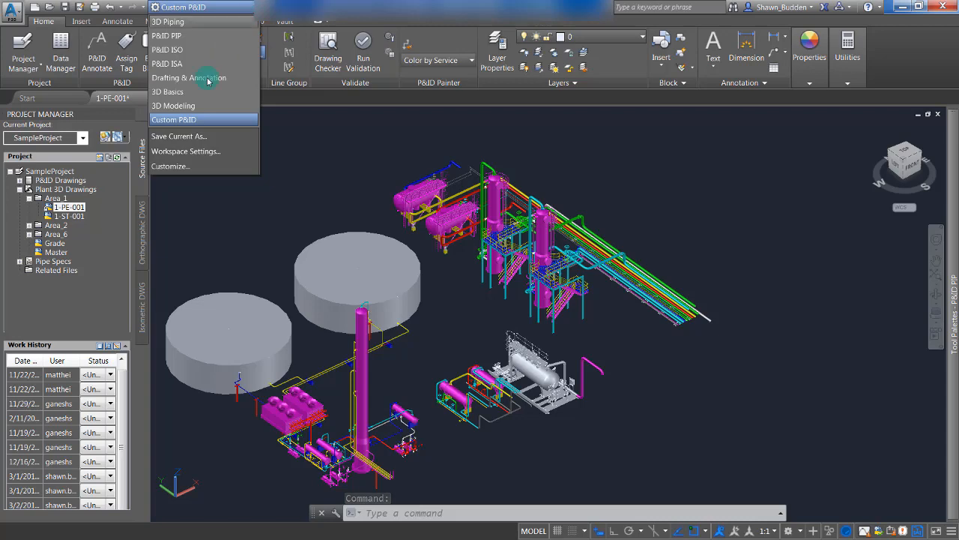
click(184, 151)
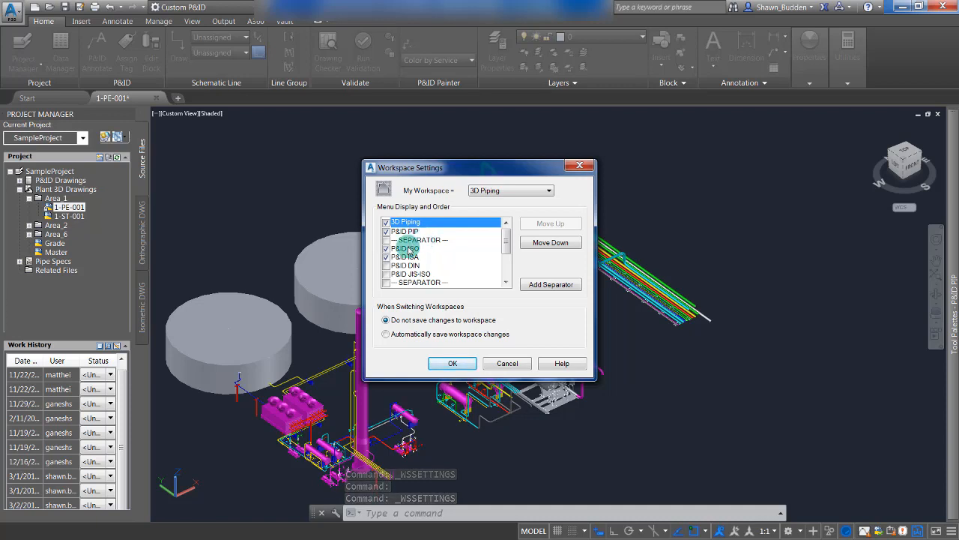
click(409, 248)
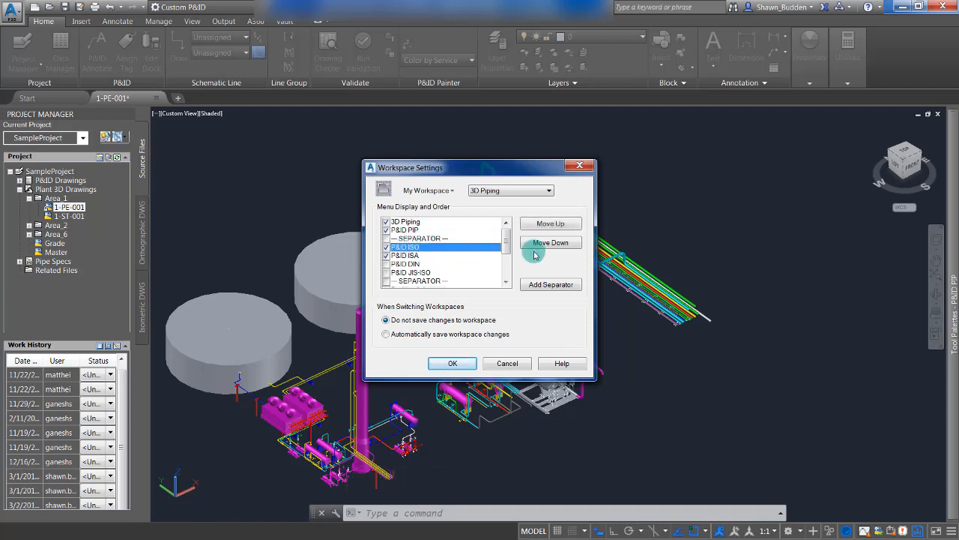
click(560, 224)
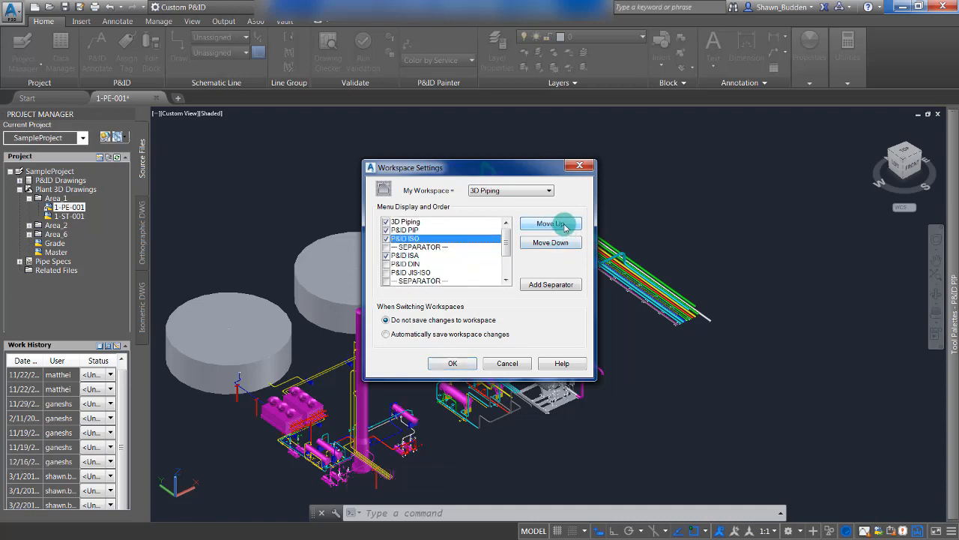
click(401, 258)
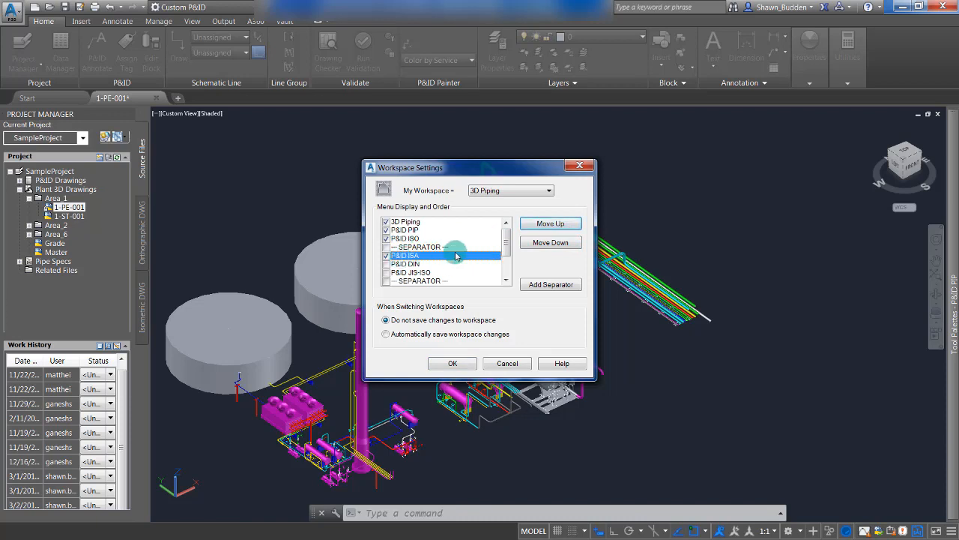
click(550, 224)
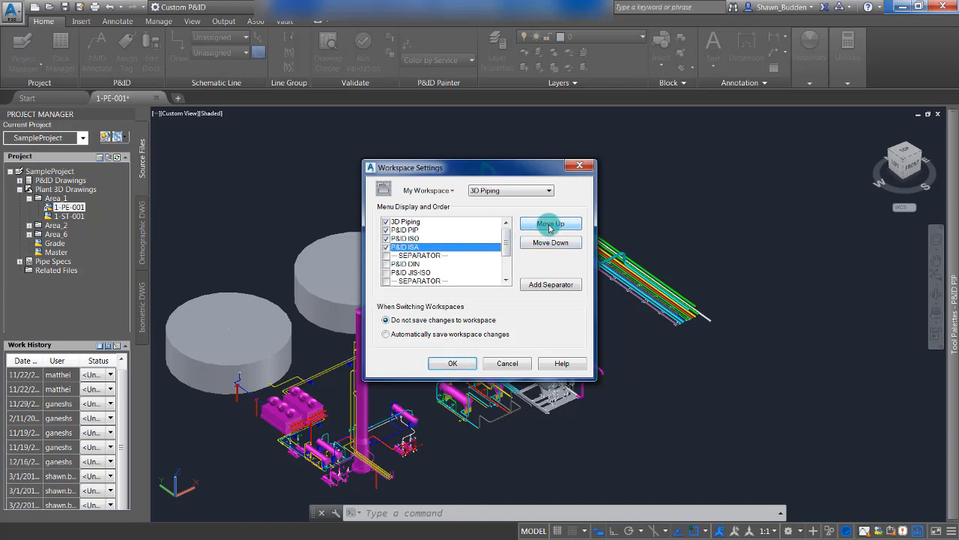
Show the P&ID DIN workspace in the workspace list and add a separator directly above it
click(386, 264)
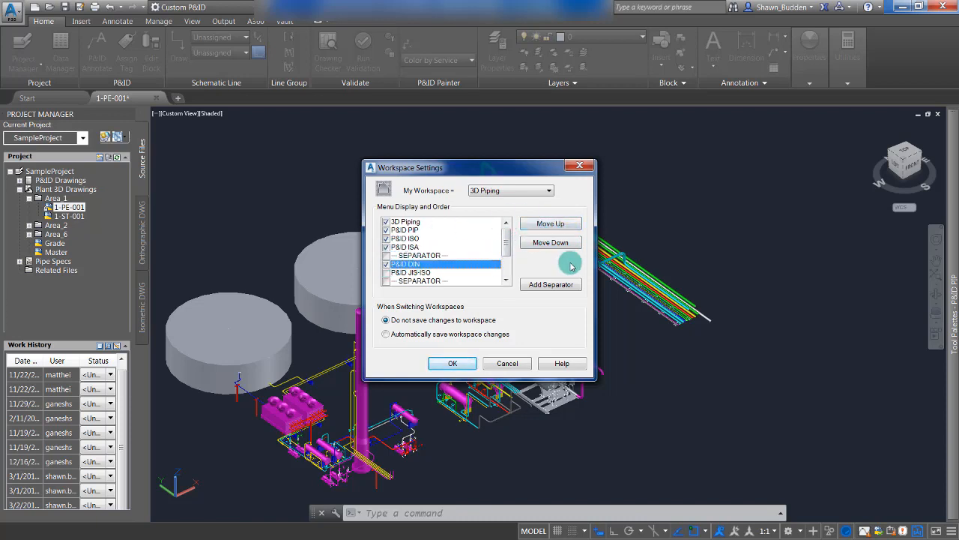
click(532, 284)
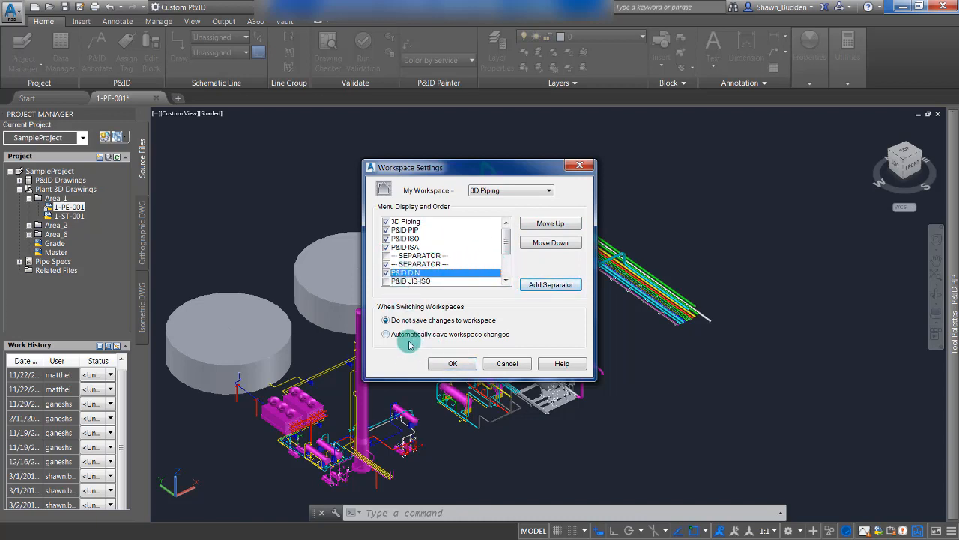
click(447, 363)
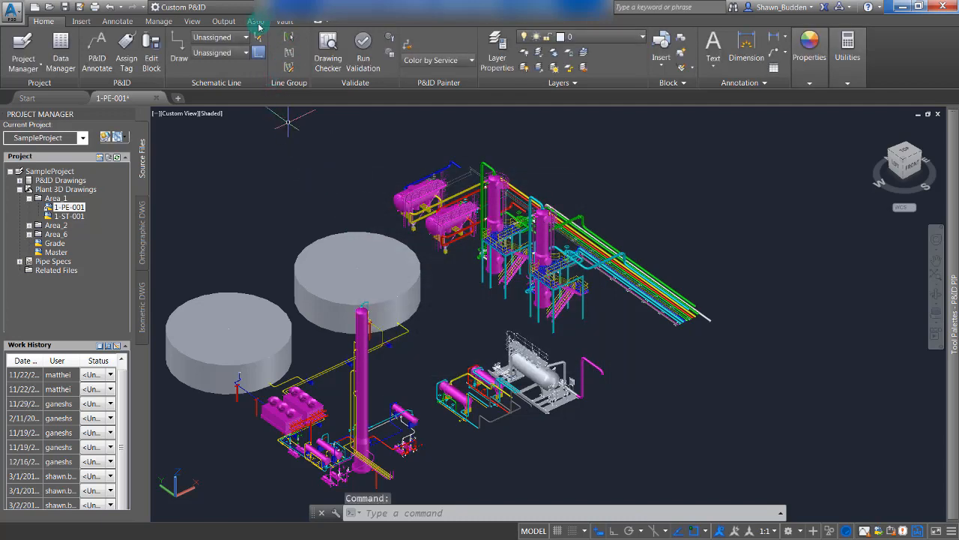
Review the order of the workspace list and reopen the workspace settings
click(180, 7)
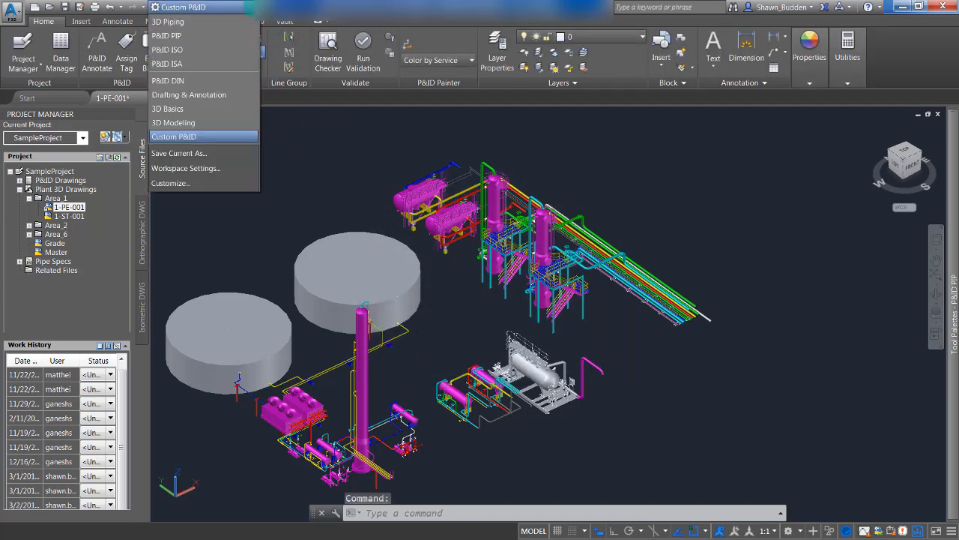
click(201, 169)
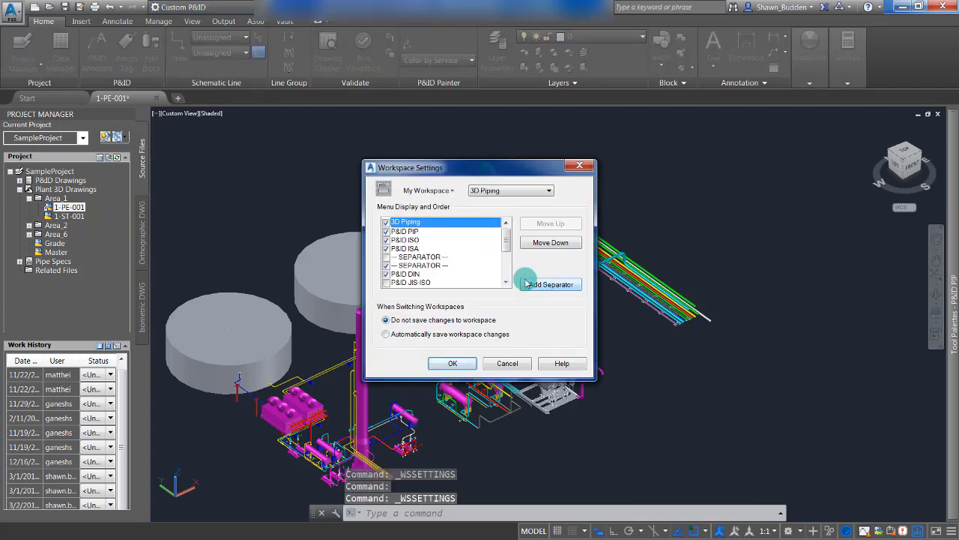